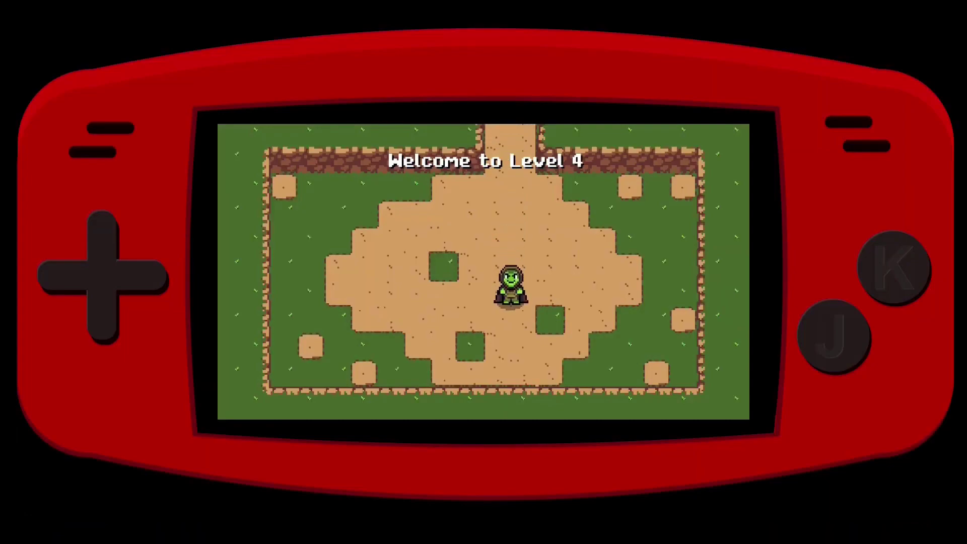
Step: Restart the level from the pause menu
key(Escape)
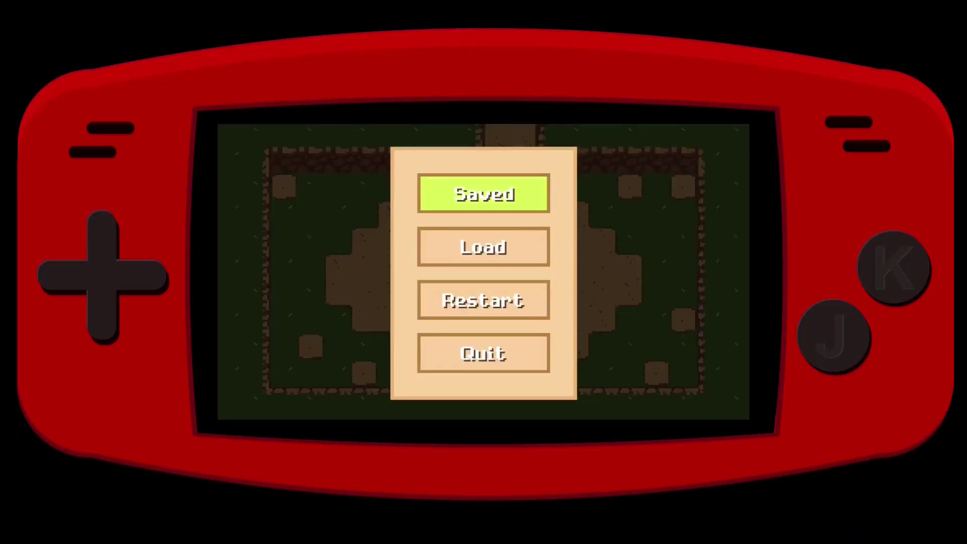
key(Down)
key(Down)
key(Return)
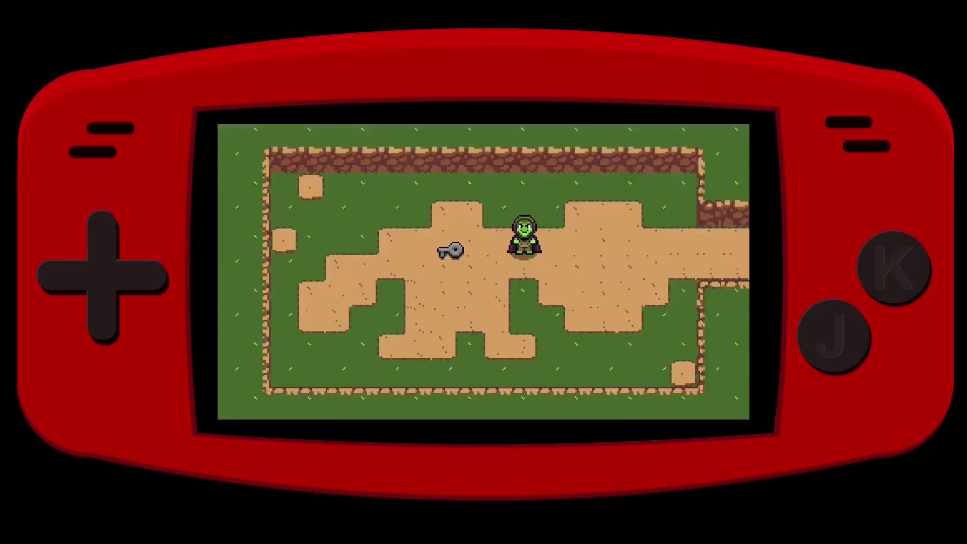
Step: Load the saved game from the pause menu and walk the hero into the next room
key(Escape)
key(Down)
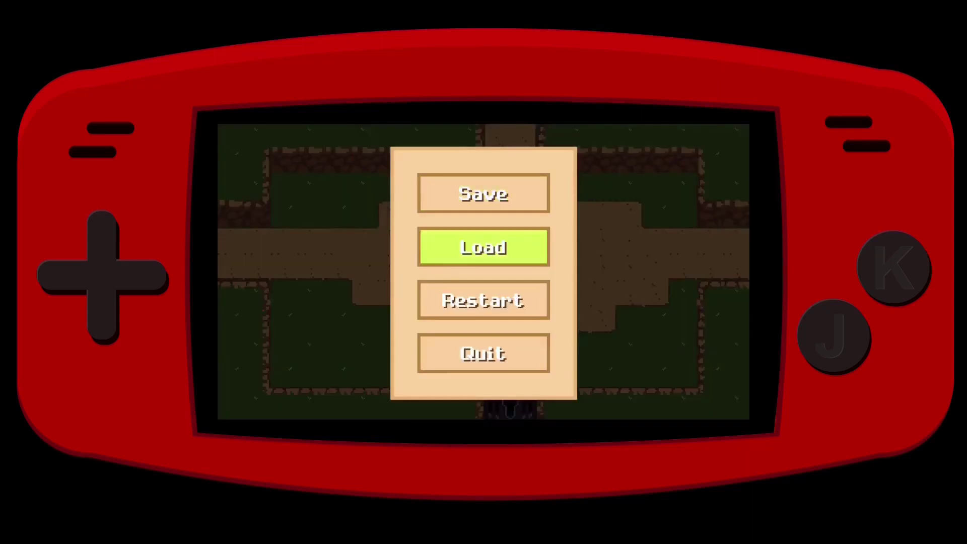
key(Return)
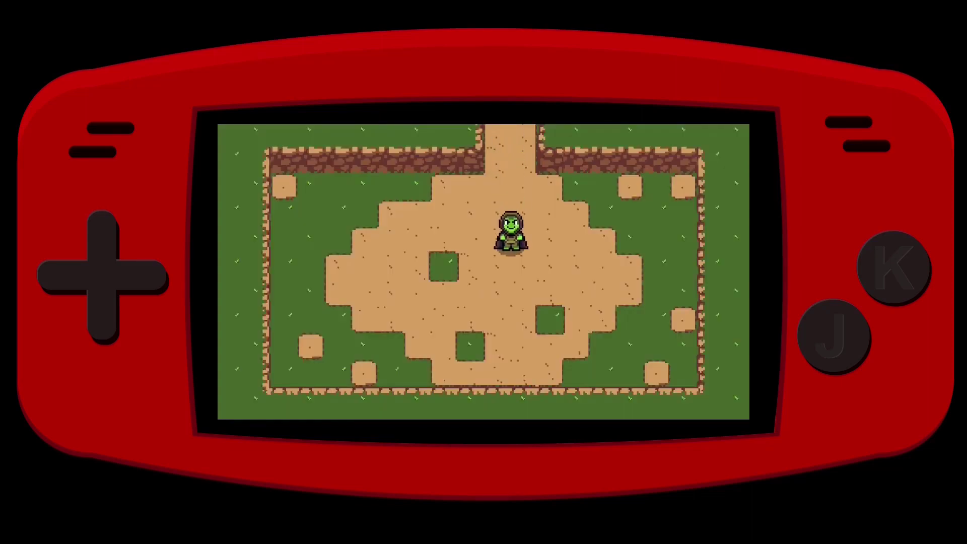
key(Up)
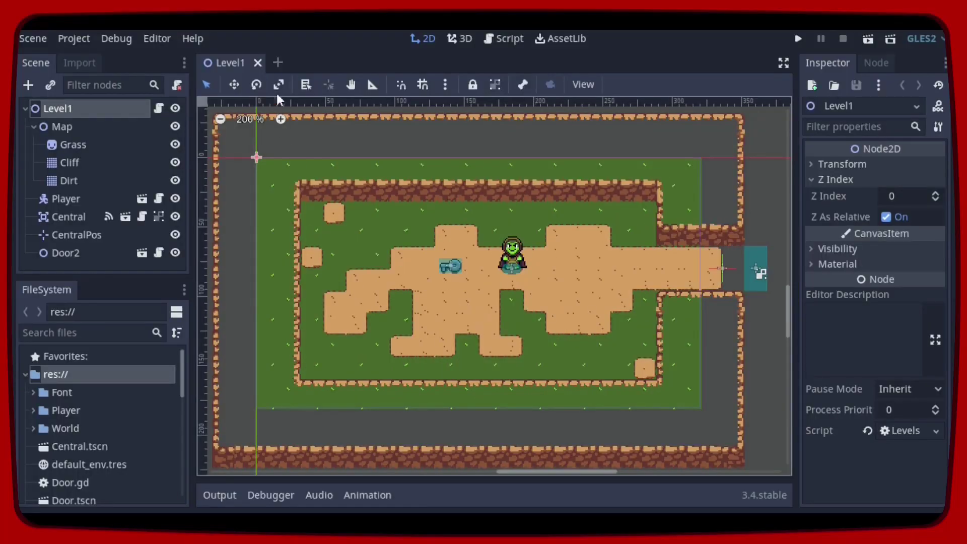
Step: Create a new scene with a ColorRect root and enlarge it to fill the screen
click(278, 63)
click(106, 189)
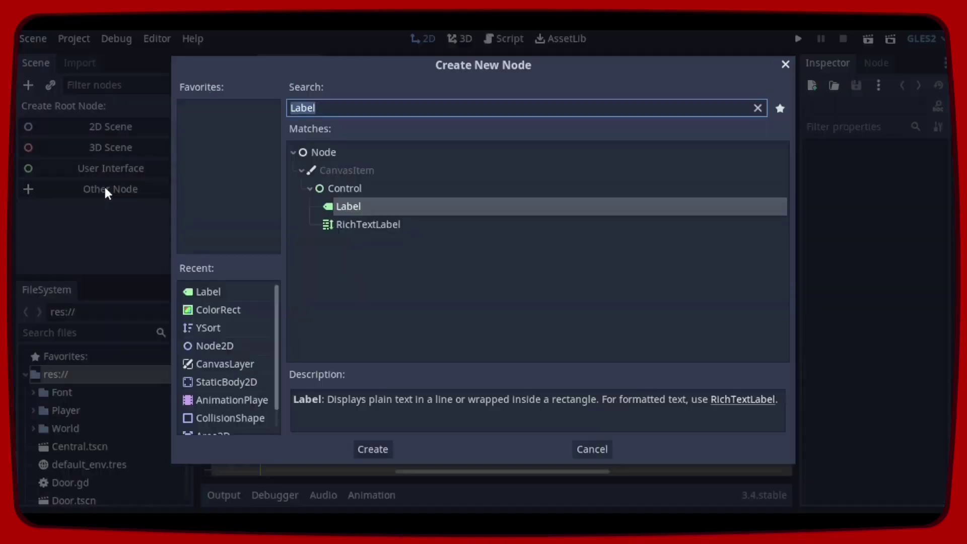
click(219, 310)
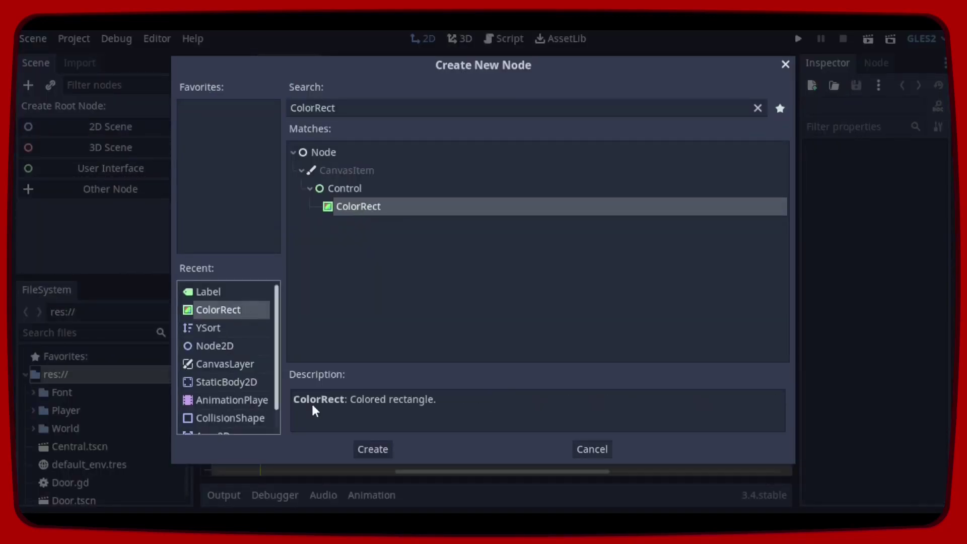
click(373, 449)
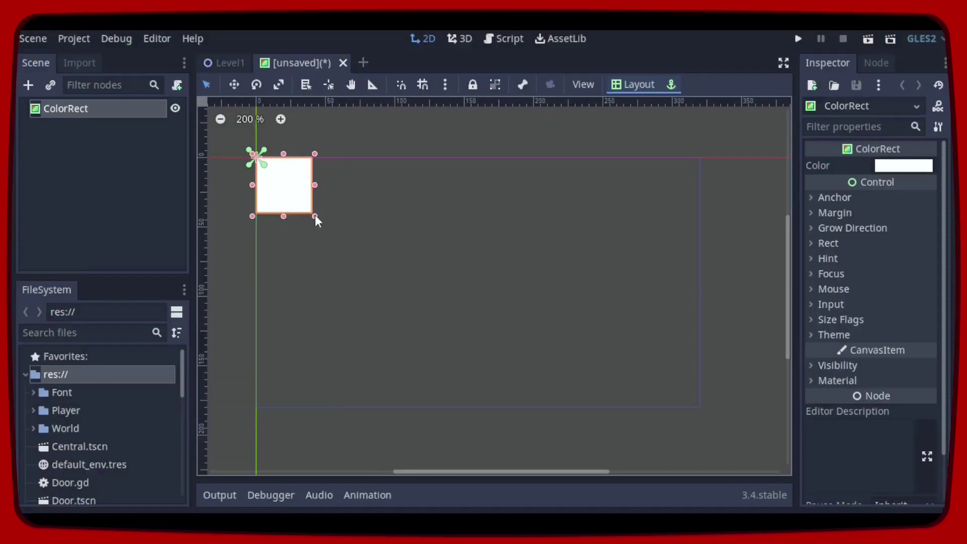
drag(315, 217, 705, 415)
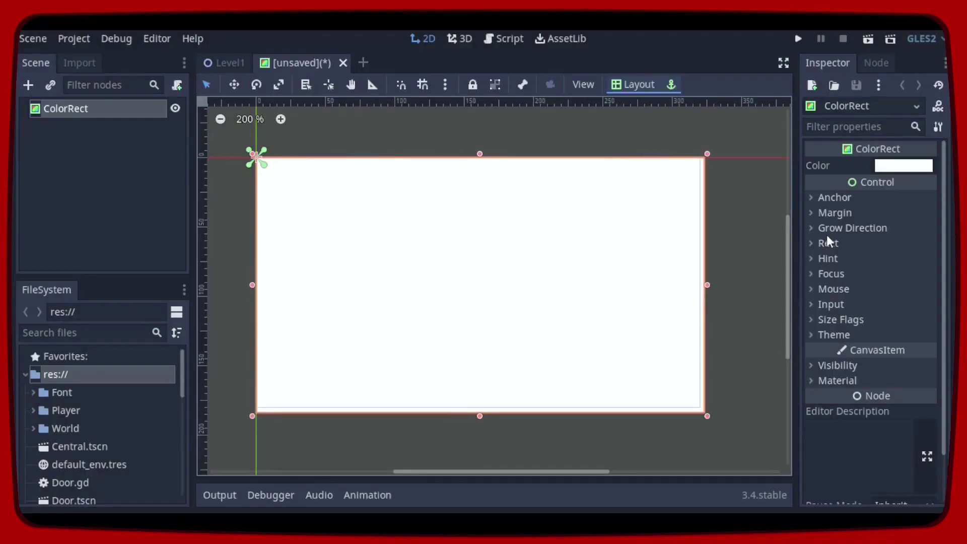
Step: Set the ColorRect colour to black with alpha 180
click(903, 166)
drag(726, 182, 668, 219)
text(180)
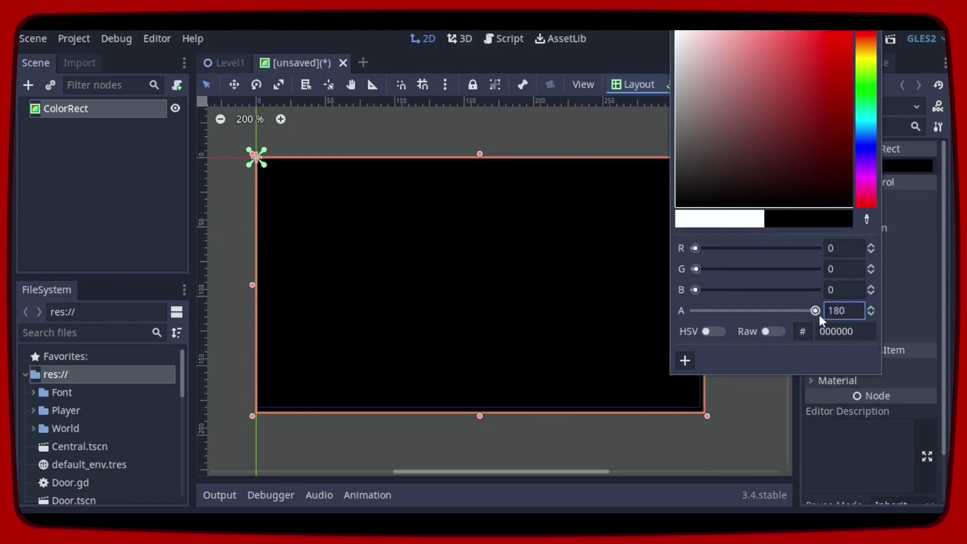
key(Return)
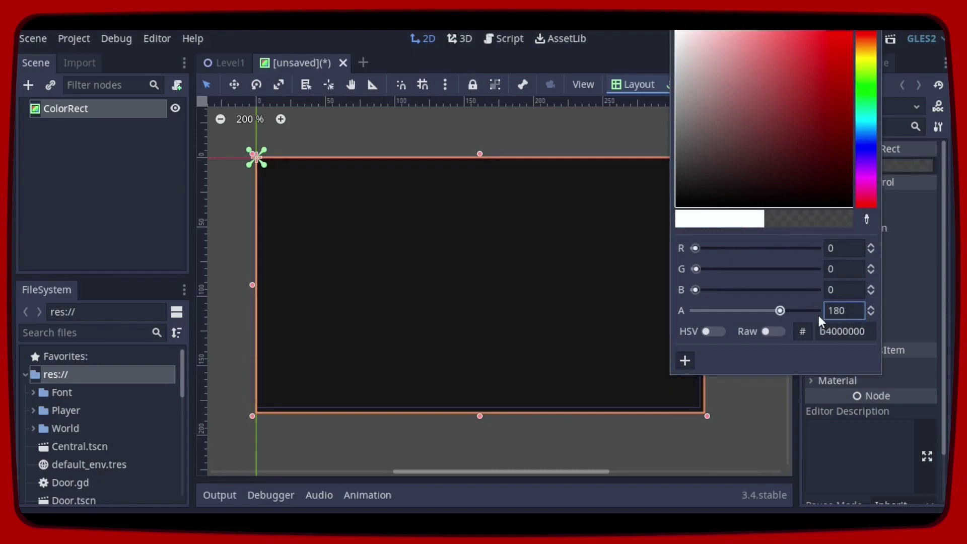
click(733, 401)
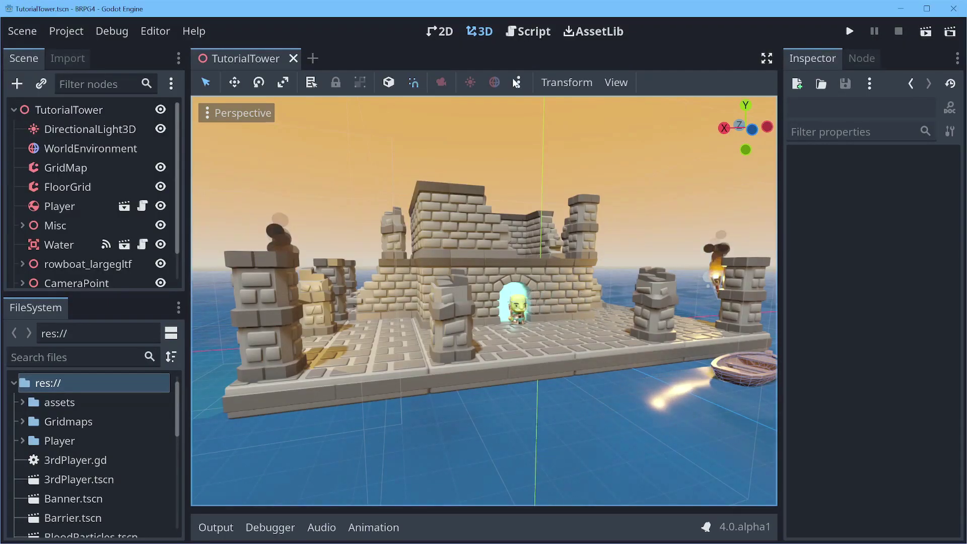
Step: Open Project Settings to view the Input Map's move, jump and block actions
click(66, 31)
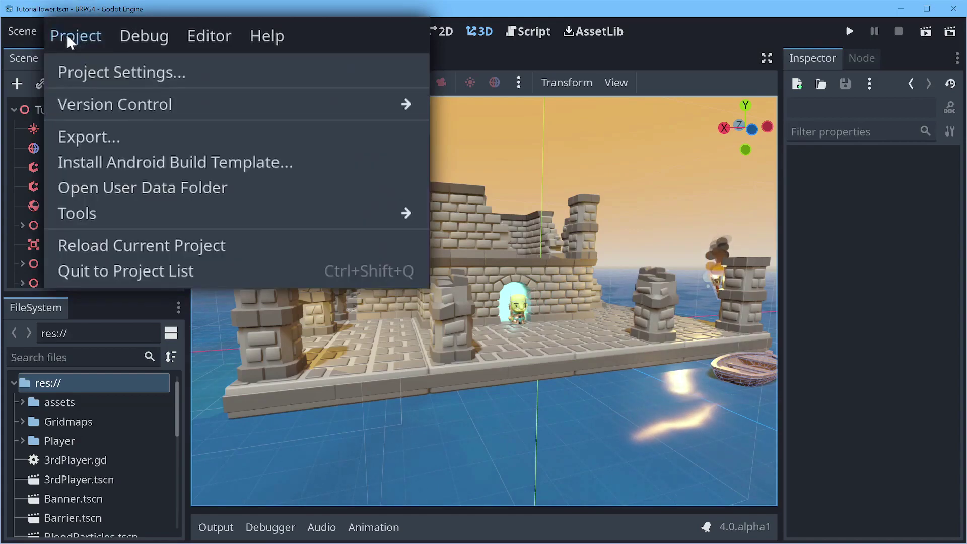
click(122, 72)
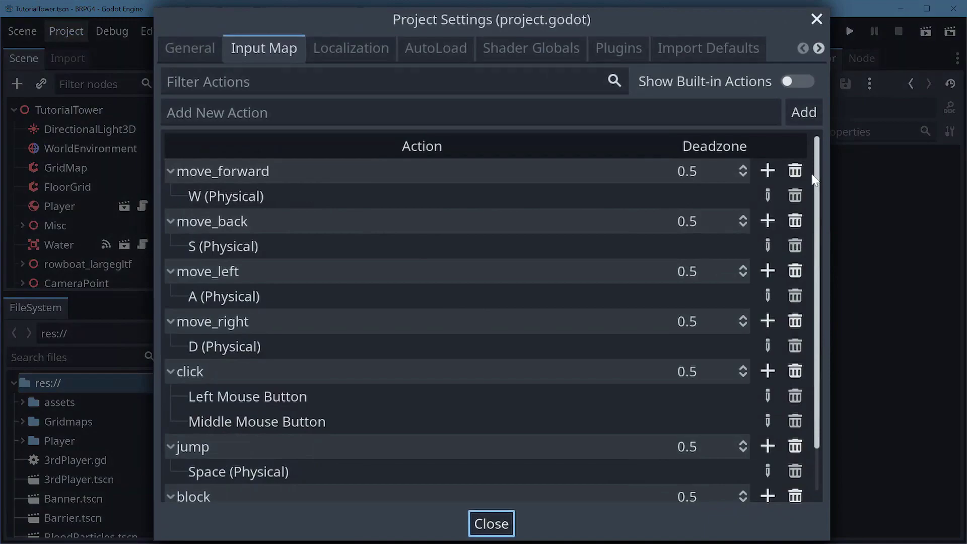
mouse_move(814, 179)
mouse_down()
mouse_move(814, 294)
mouse_move(825, 132)
mouse_up()
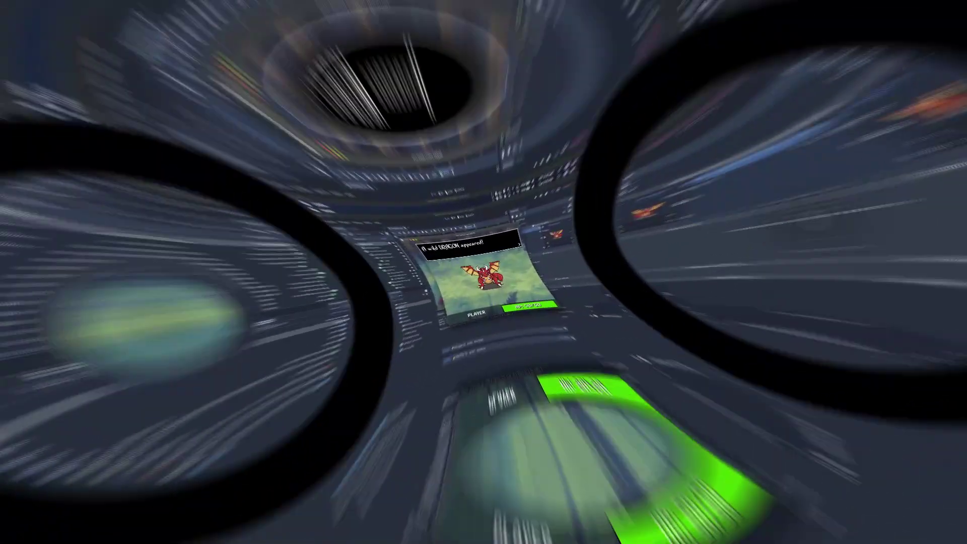
Step: Attack the dragon, then defend against its counterattack
key(space)
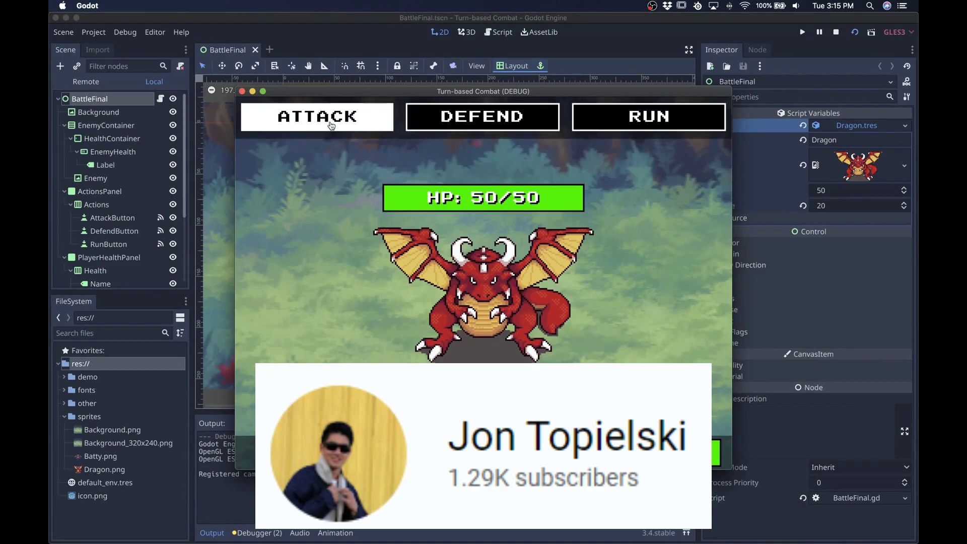
click(372, 116)
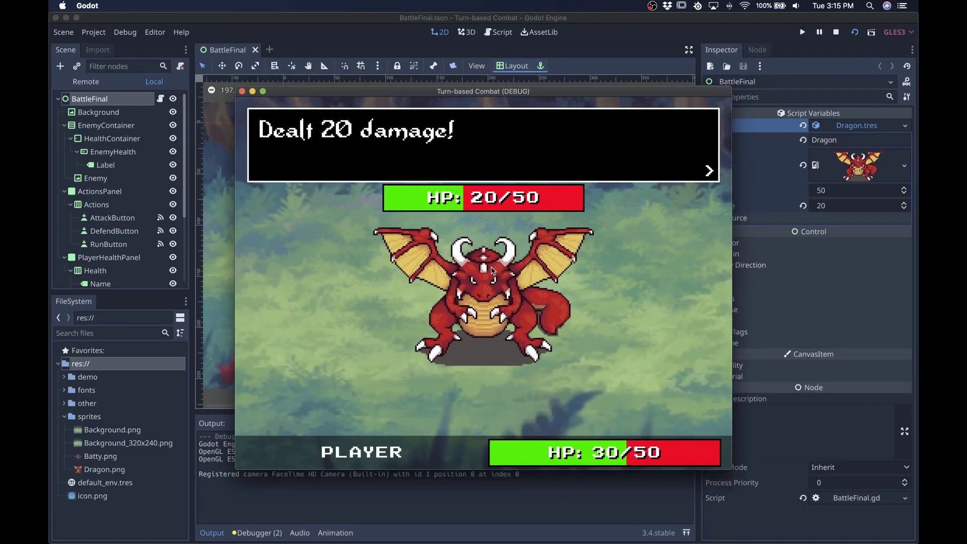
key(space)
click(483, 116)
key(space)
key(space)
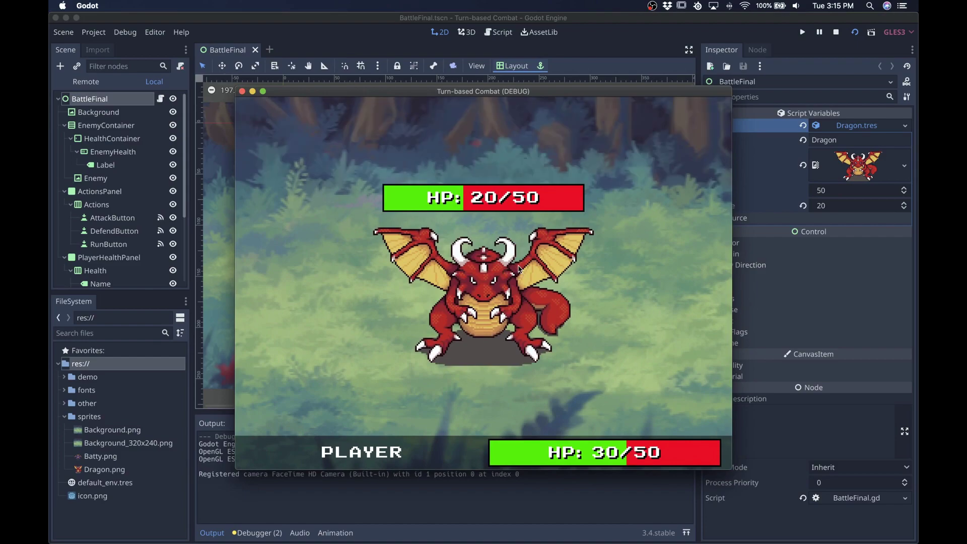
Step: Select ATTACK again to bring the dragon's HP to 0/50
key(space)
key(Right)
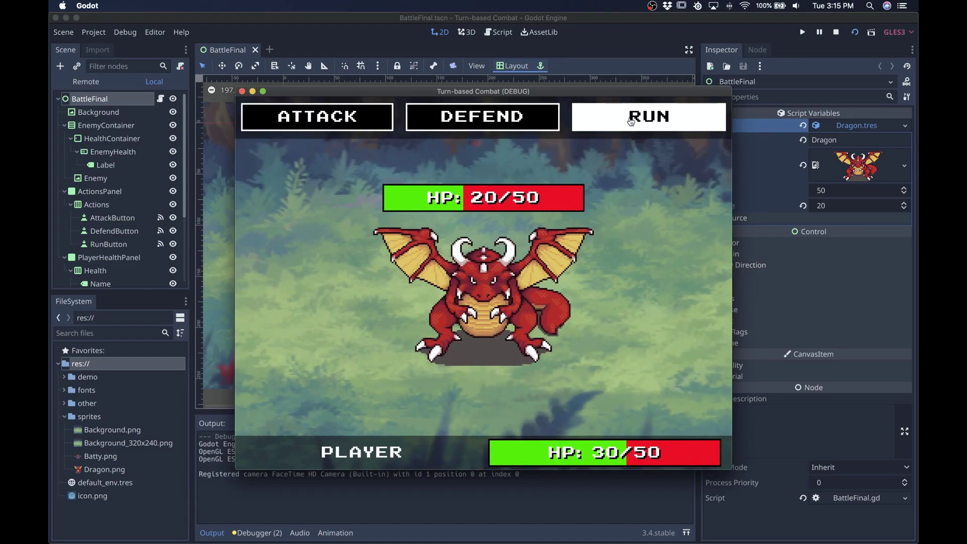
key(Right)
key(space)
key(space)
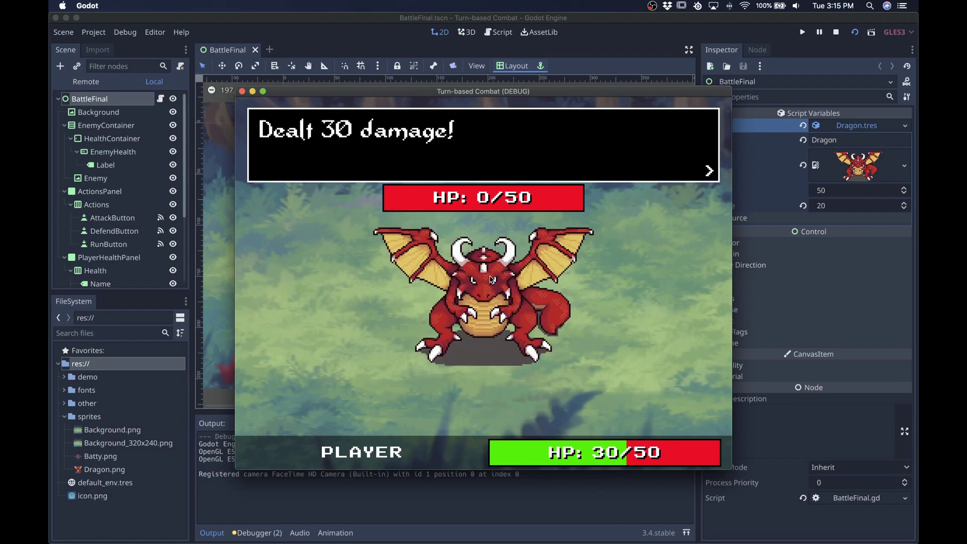
key(space)
key(space)
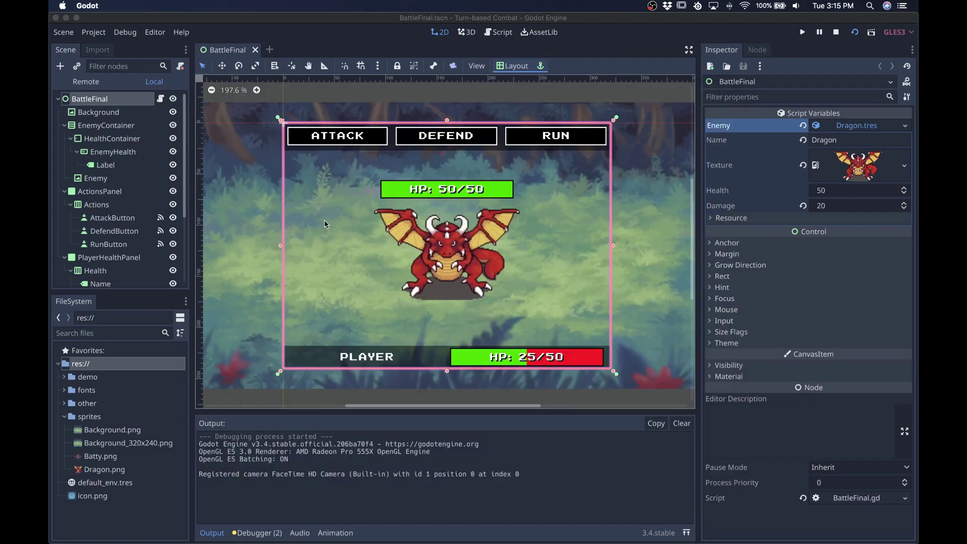
Step: Create a user interface scene with root Battle, saved as Battle.tscn in a new src folder
click(269, 50)
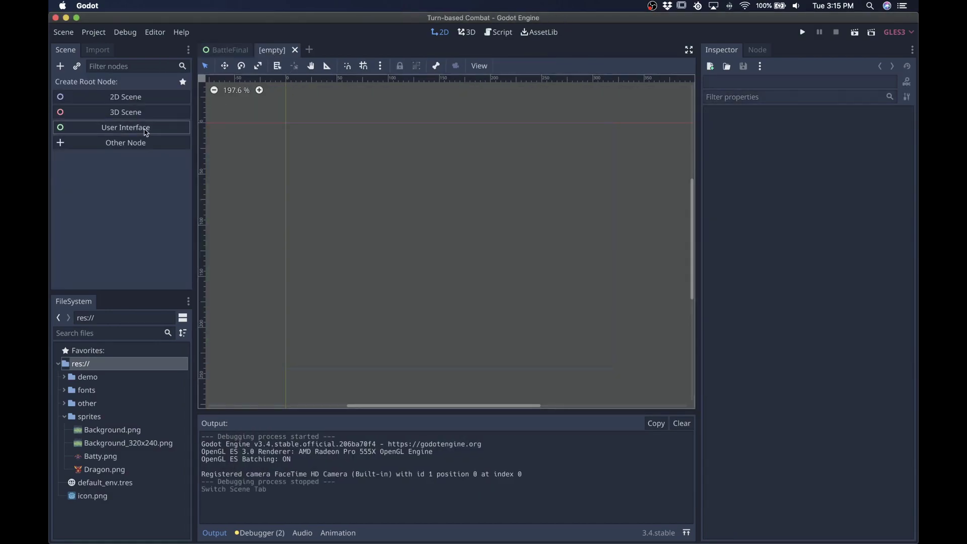
click(136, 128)
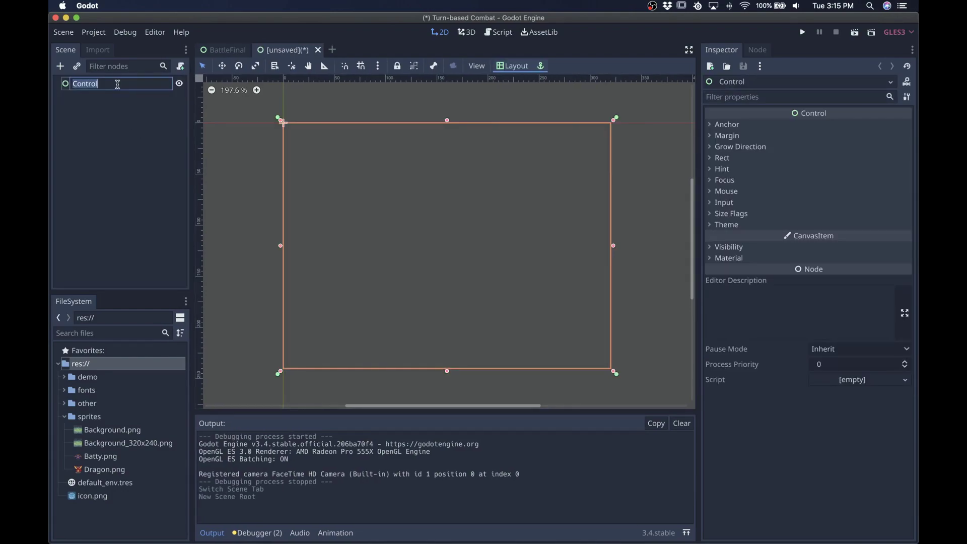
text(ttle)
key(Return)
key(super+s)
click(781, 97)
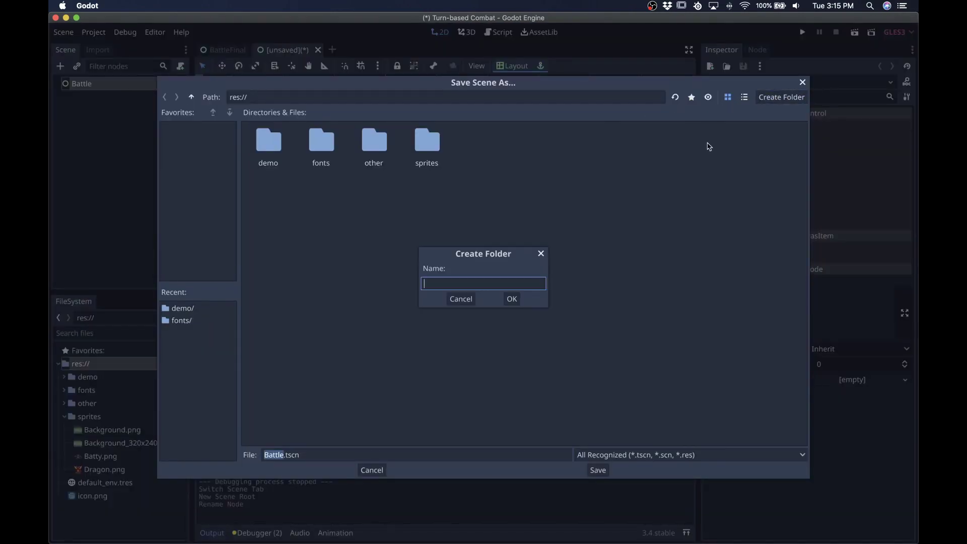
text(src)
click(512, 299)
click(596, 469)
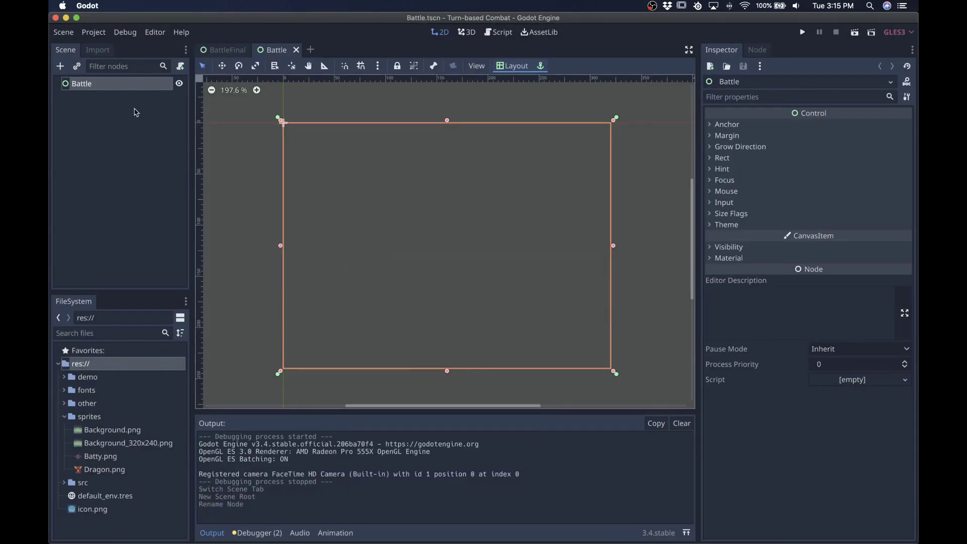
Step: Add a TextureRect named Background showing Background_320x240.png
right_click(128, 85)
click(165, 90)
text(texturer)
key(Return)
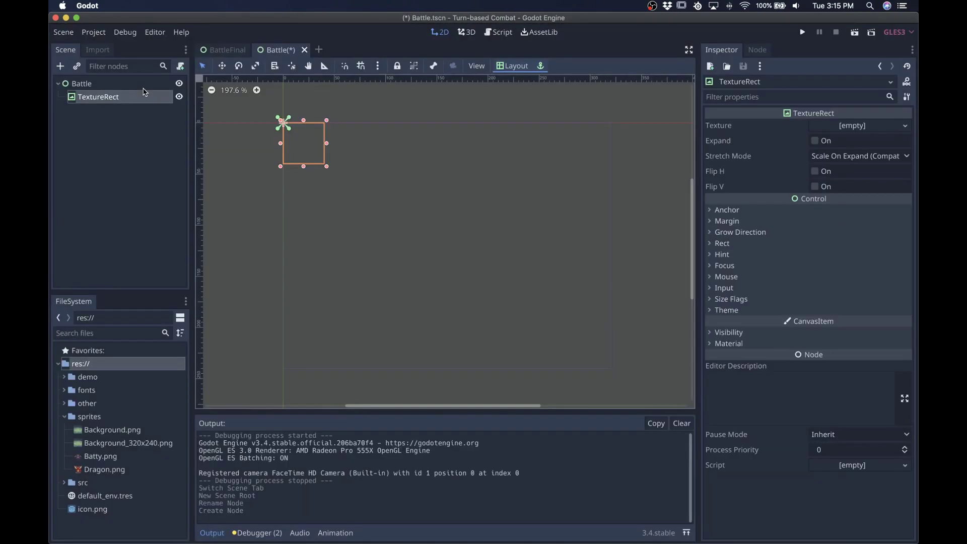
drag(126, 443, 856, 127)
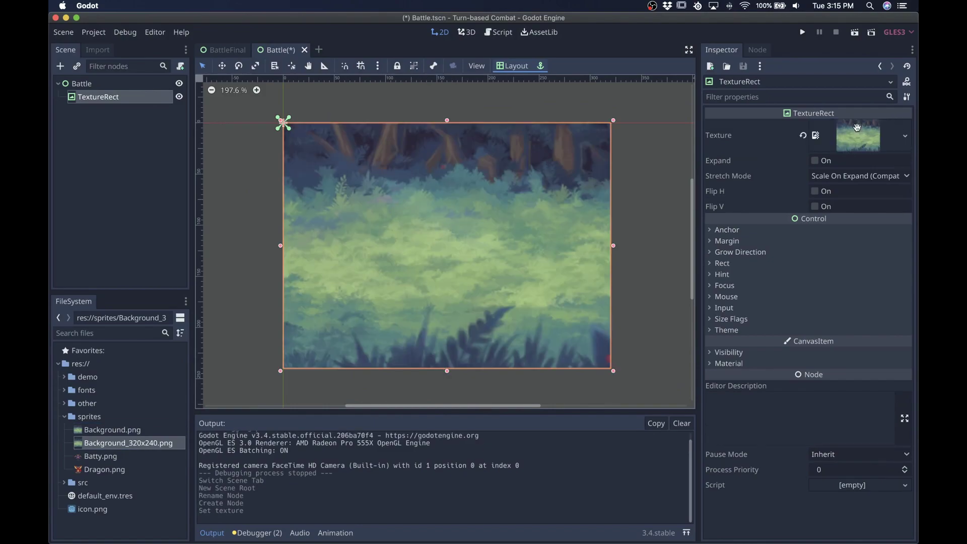
double_click(111, 97)
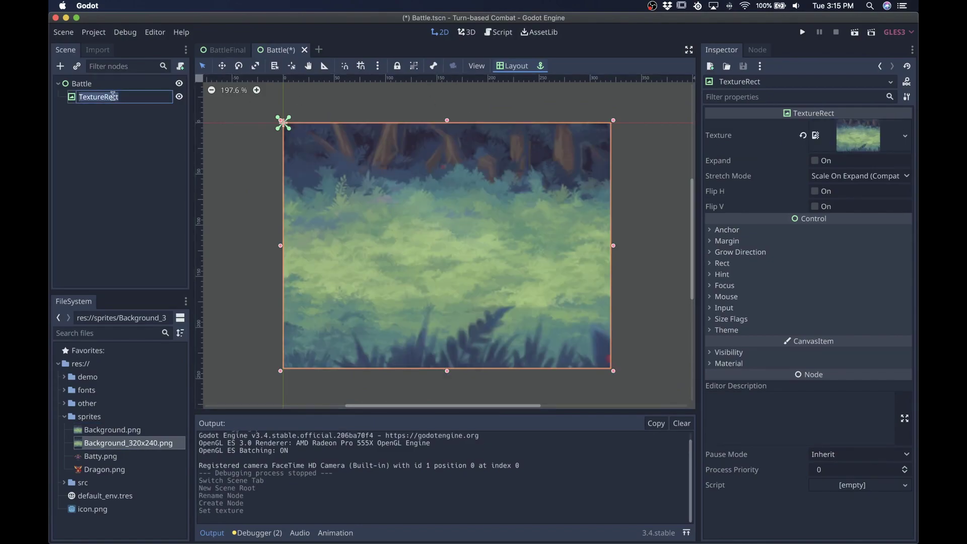
text(ound)
key(Return)
Step: Add a second TextureRect showing Dragon.png, centred with the Center layout preset
right_click(115, 83)
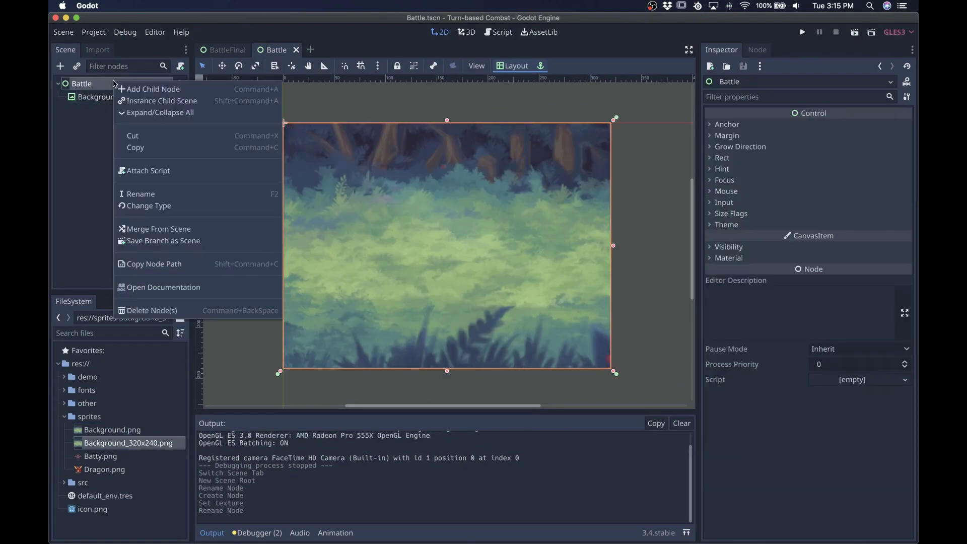
click(130, 91)
text(texturer)
key(Down)
key(Return)
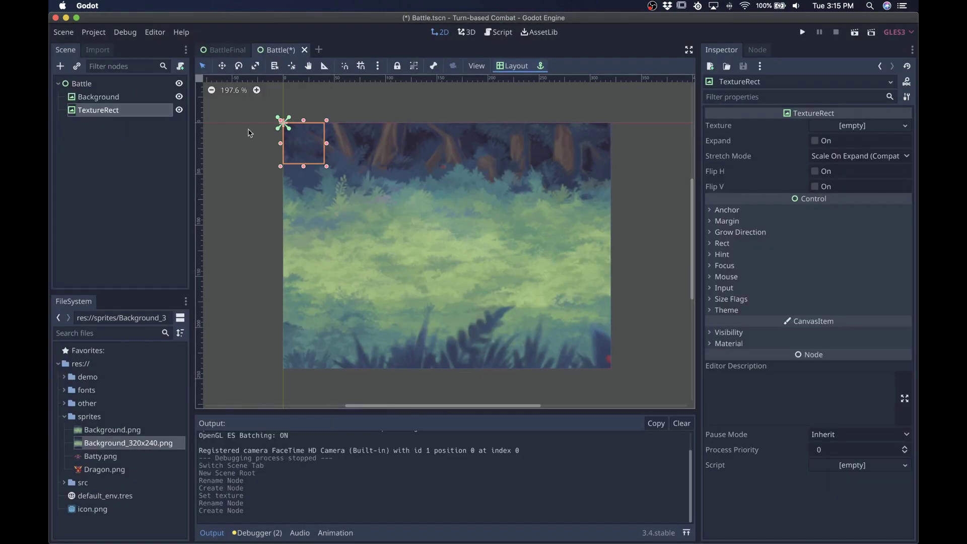
drag(105, 470, 857, 129)
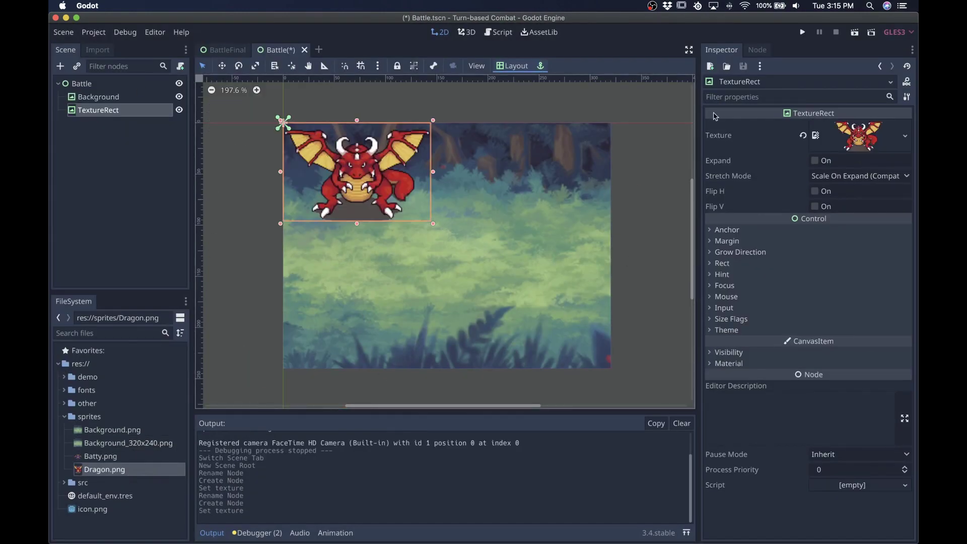
click(516, 65)
click(518, 186)
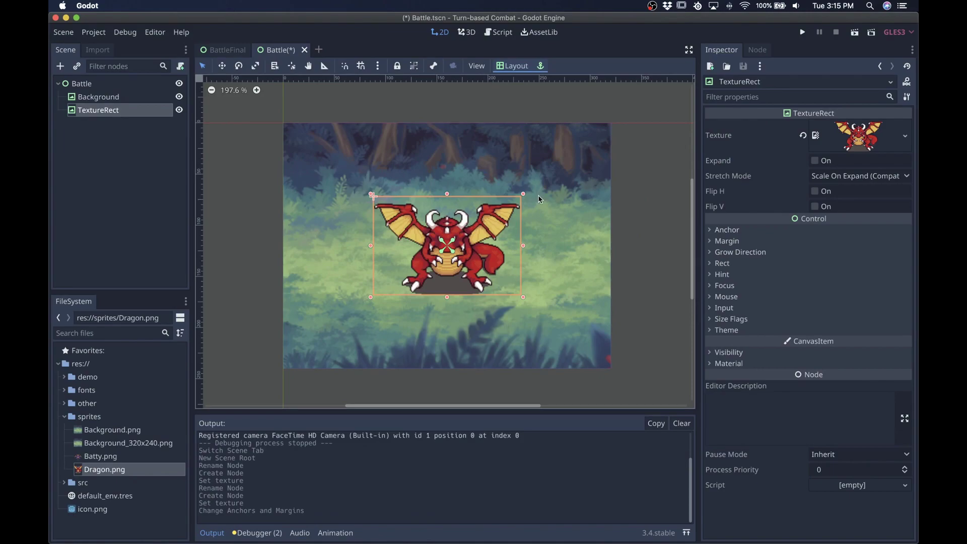
Step: Save, rename the dragon node to Enemy, and run the scene with F5
key(ctrl+s)
double_click(98, 109)
text(En)
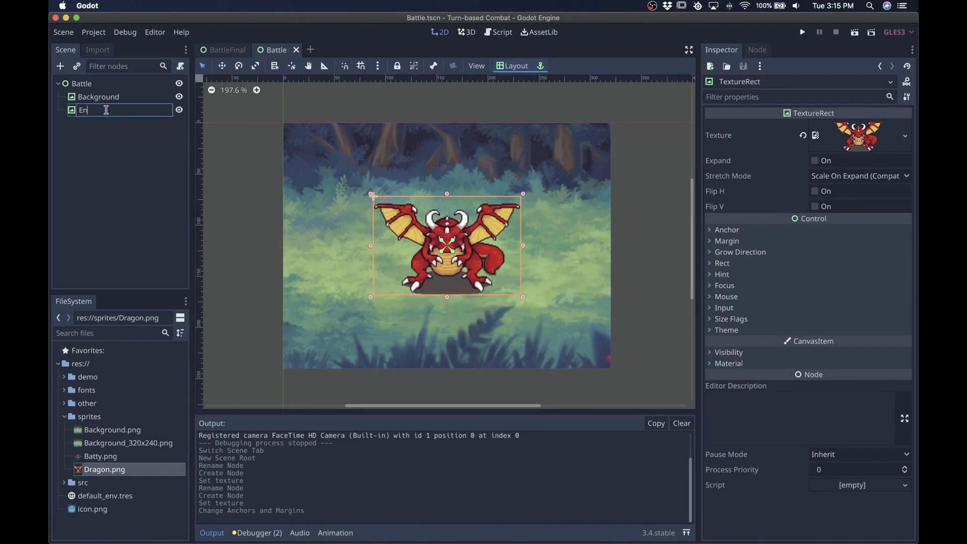
text(emy)
key(Return)
key(F5)
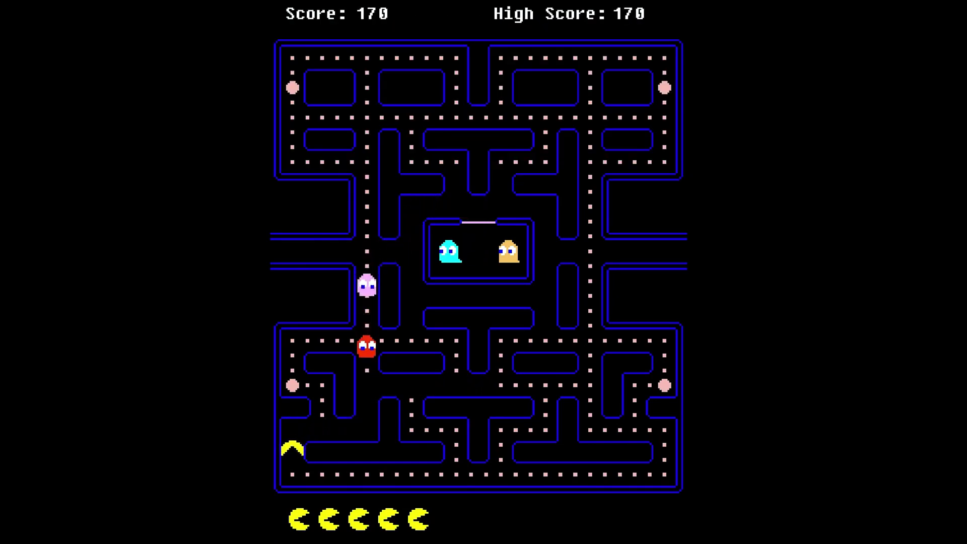
Step: Steer Pac-Man along the bottom and through the tunnel, eating dots
key(Right)
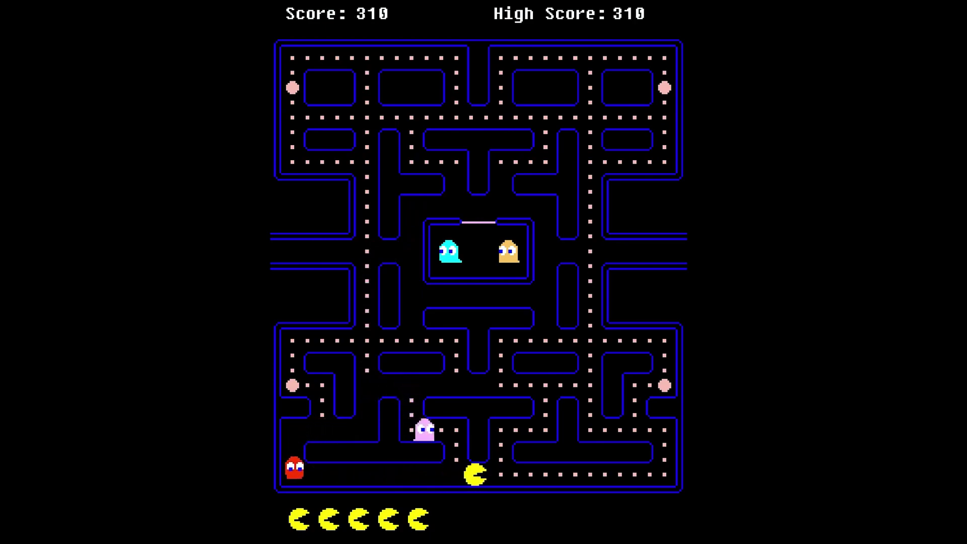
key(Up)
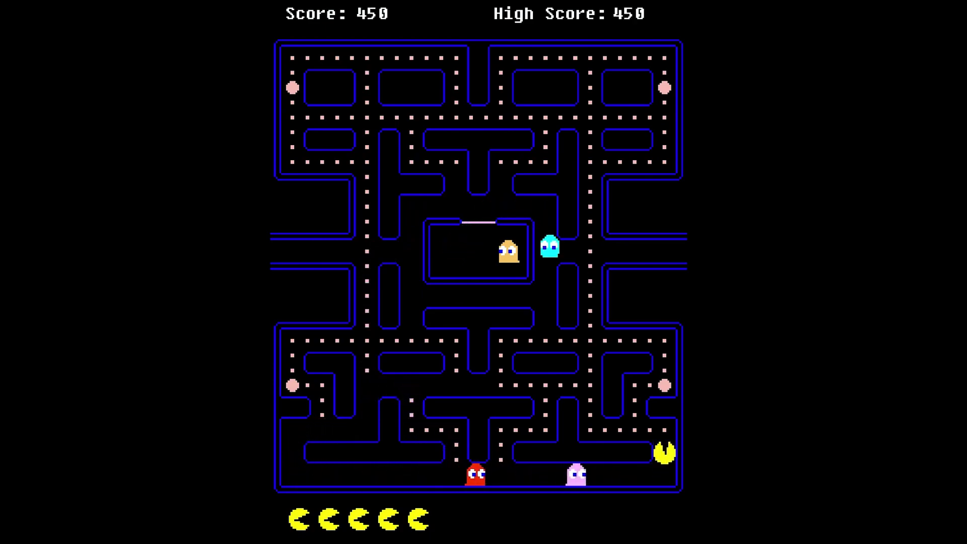
key(Left)
key(Up)
key(Left)
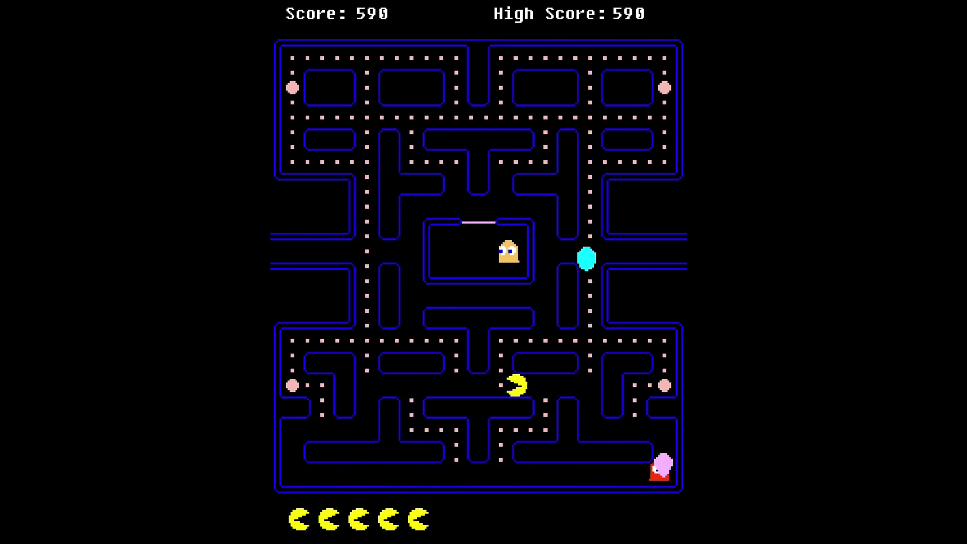
key(Up)
key(Left)
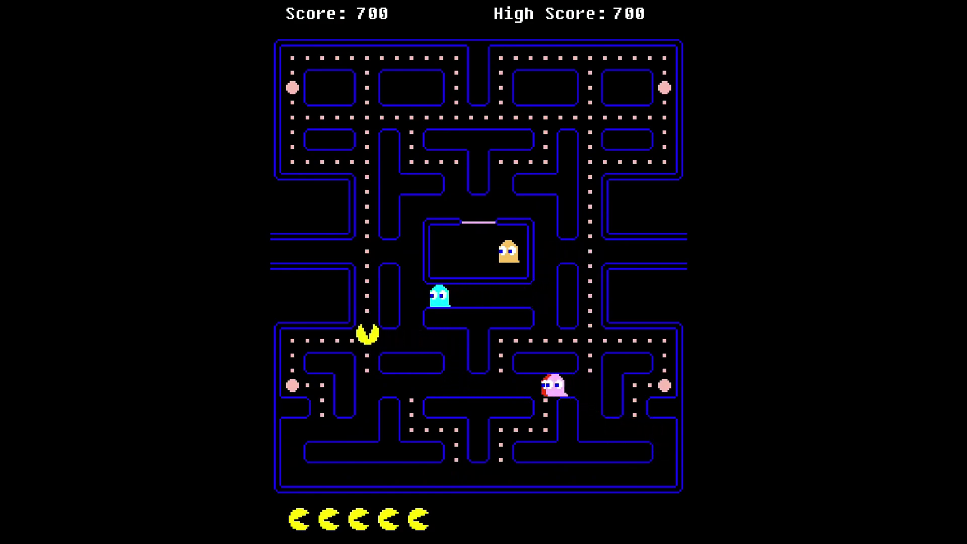
key(Up)
key(Left)
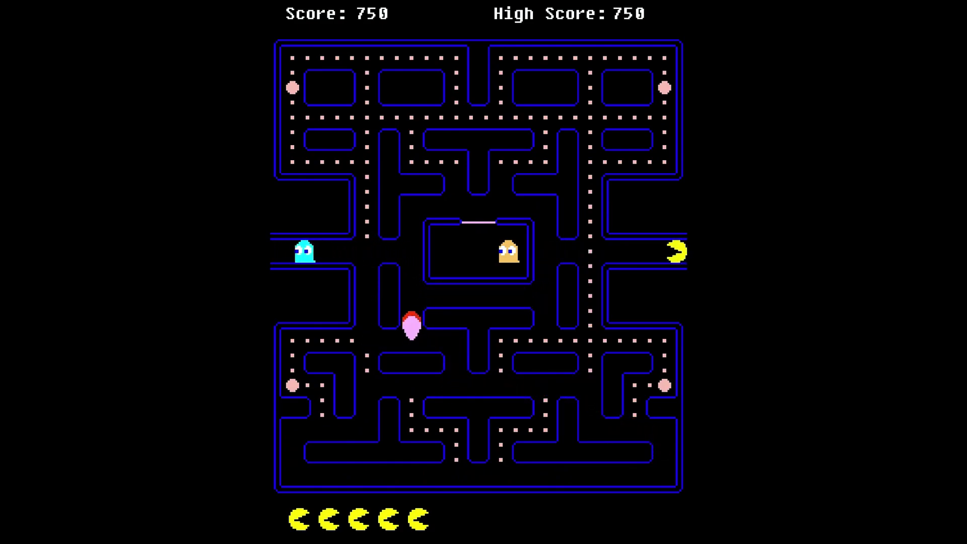
key(Down)
key(Right)
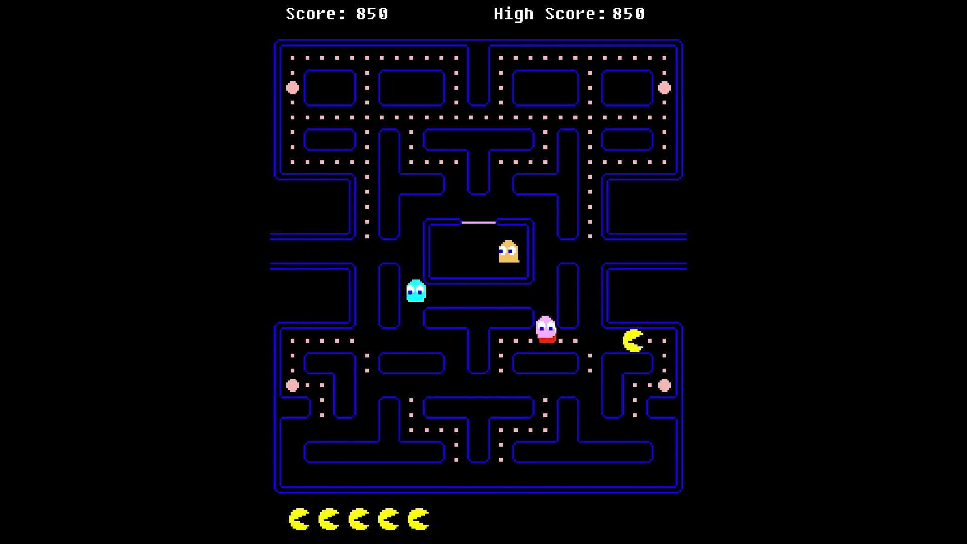
key(Down)
Step: Eat the right and lower-left power pellets and chase frightened ghosts
key(Up)
key(Left)
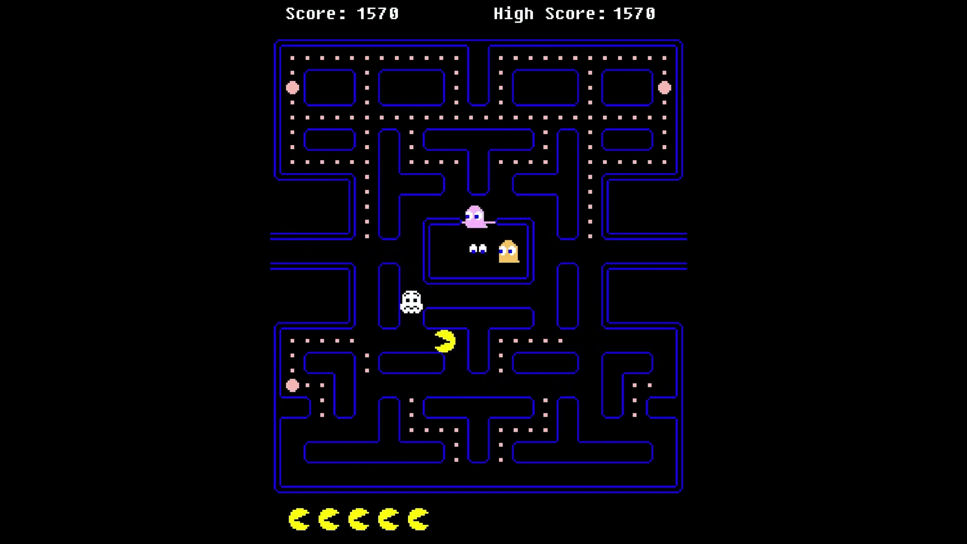
key(Up)
key(Left)
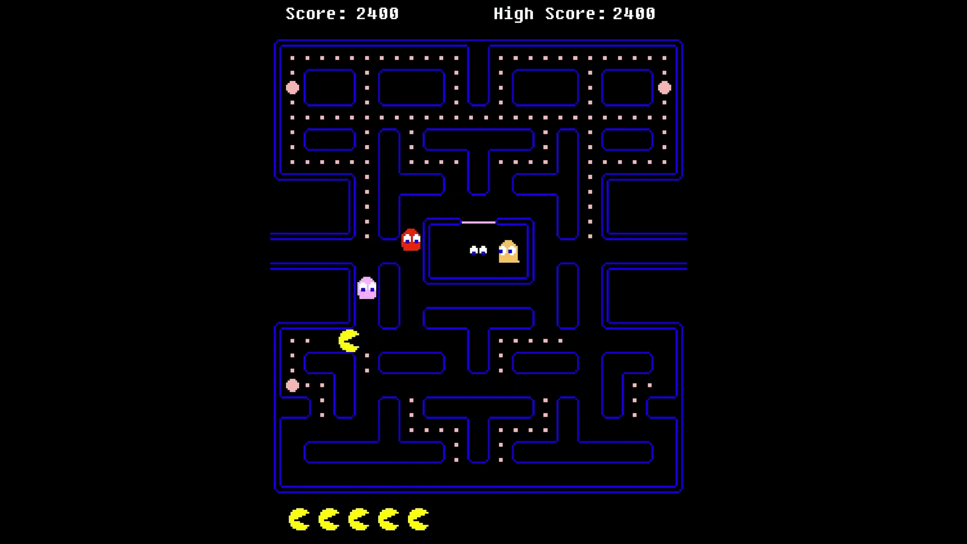
key(Down)
key(Left)
key(Up)
key(Left)
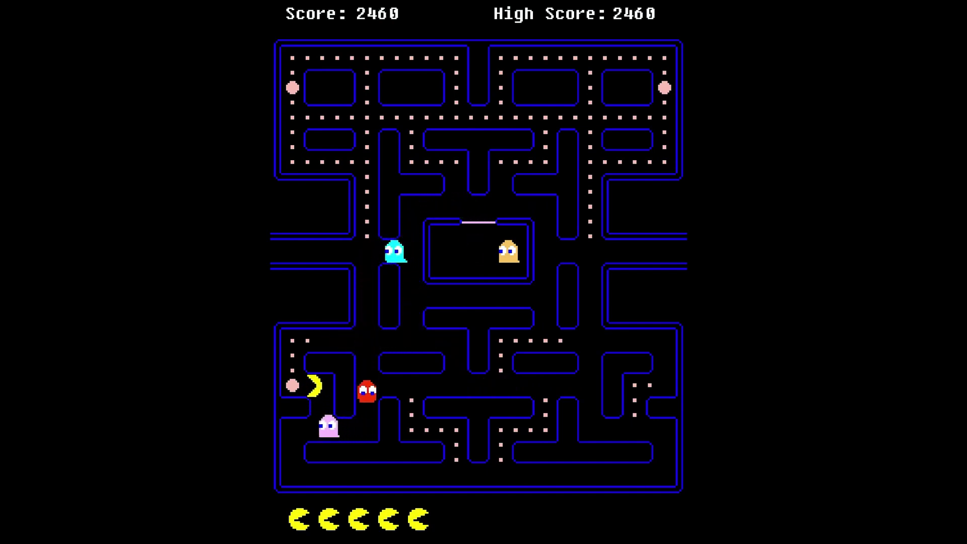
key(Left)
key(Up)
key(Right)
key(Up)
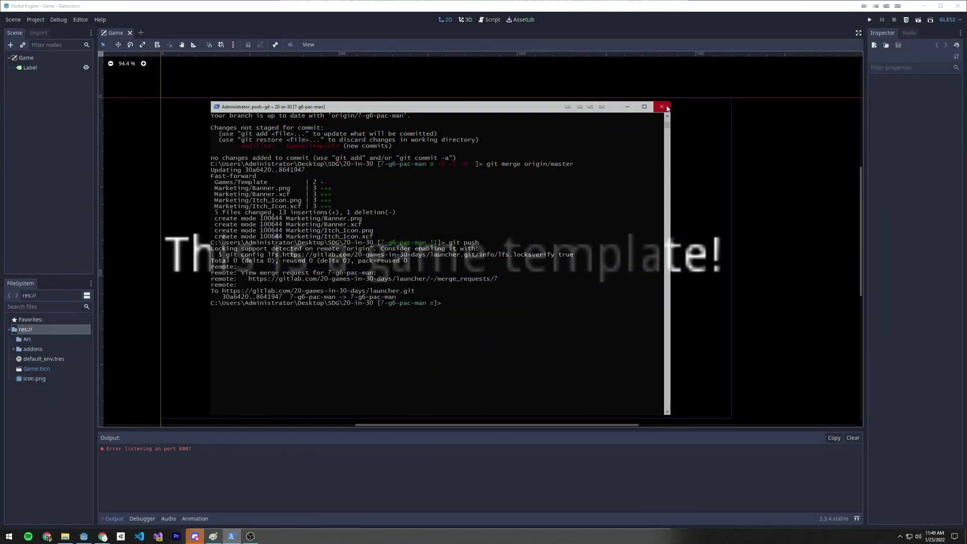
Step: Close the terminal and delete the 'This is a game template!' Label node
click(665, 106)
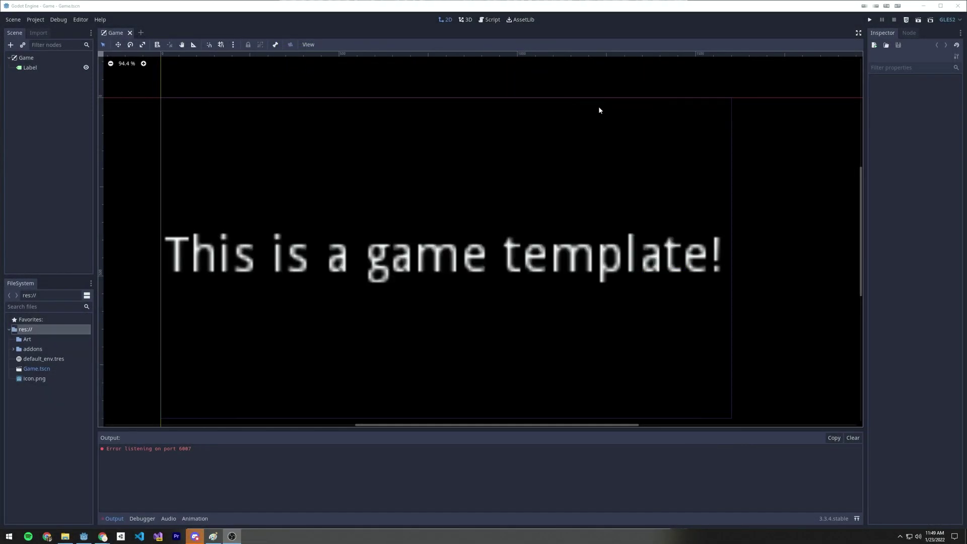
click(303, 257)
key(Delete)
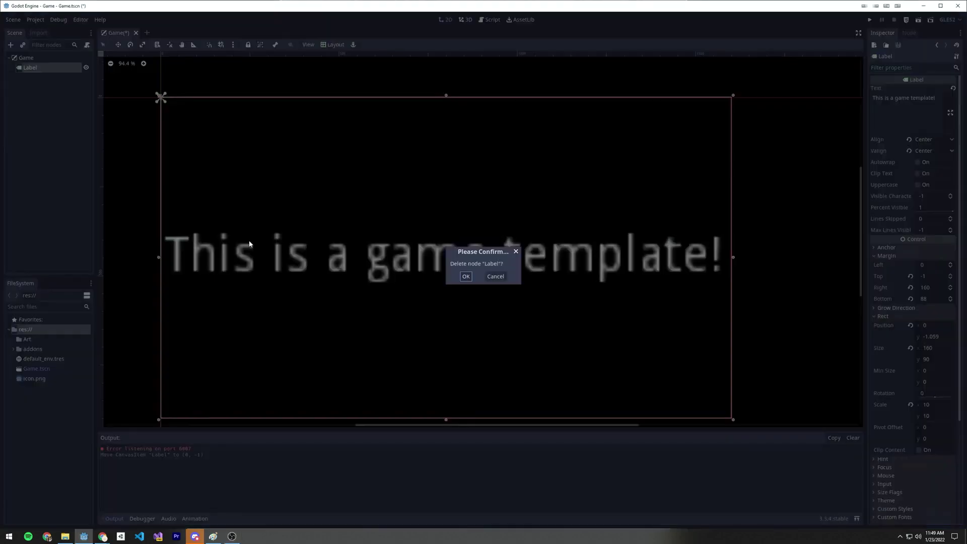